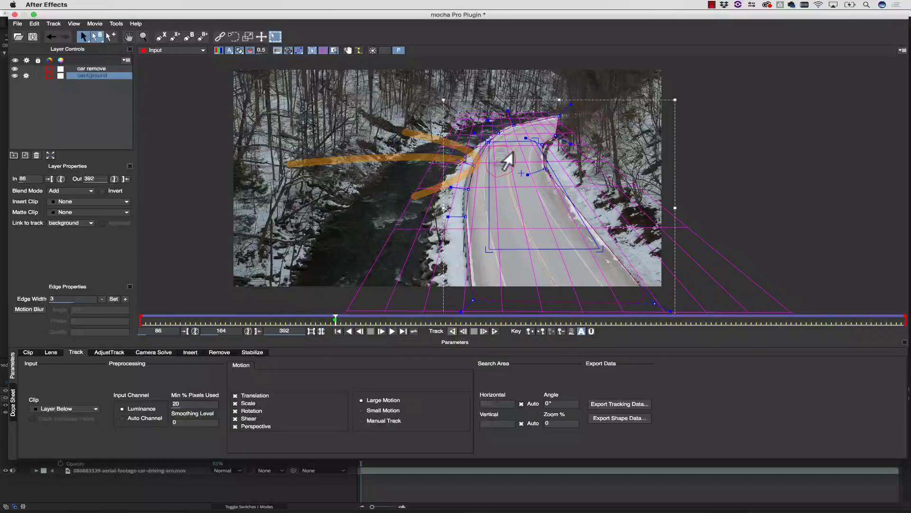
# Step: Select the car remove layer on the road and toggle its planar grid to inspect the finished setup
pyautogui.click(512, 151)
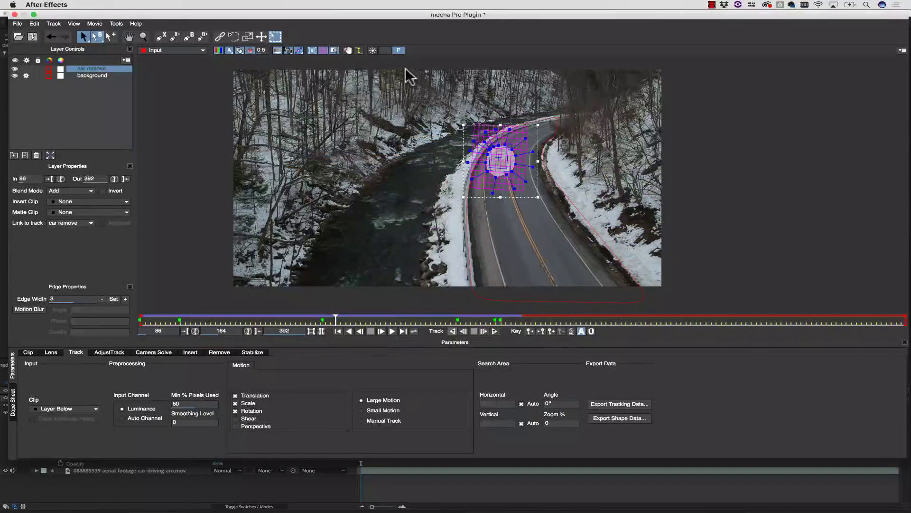
pyautogui.click(323, 50)
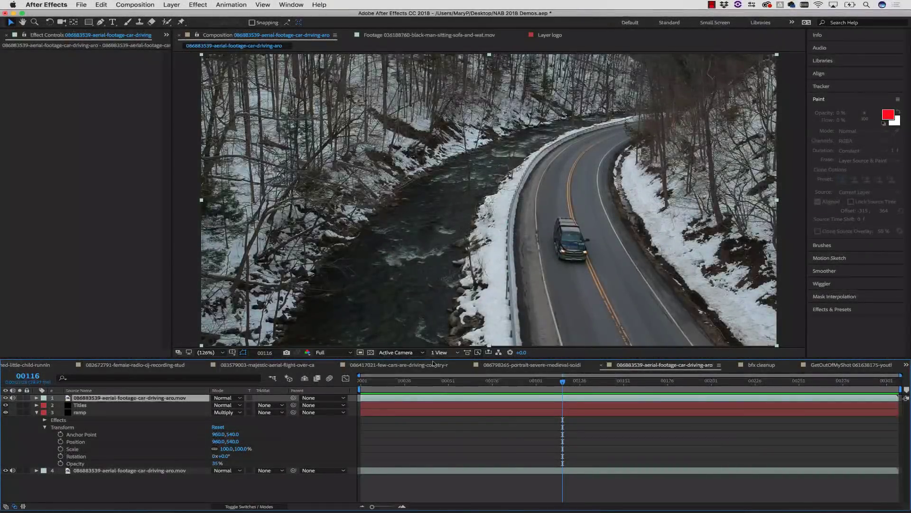
# Step: Return to the composition's first frame and apply the mocha Pro effect to the uppermost car-driving footage layer
pyautogui.press('Home')
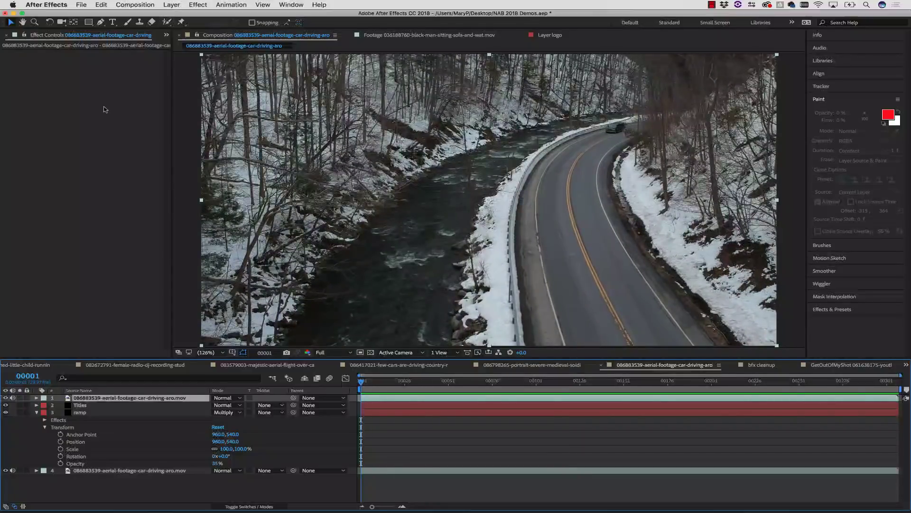
pyautogui.click(199, 5)
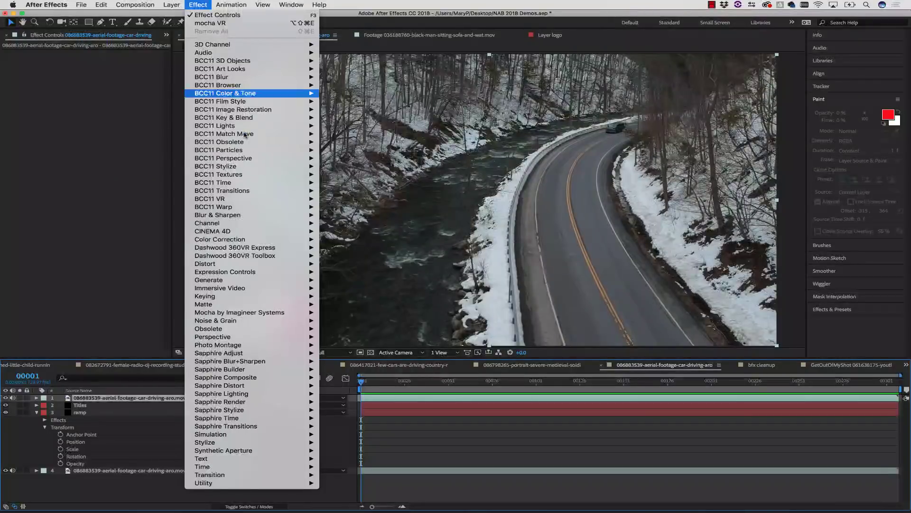
pyautogui.moveTo(273, 314)
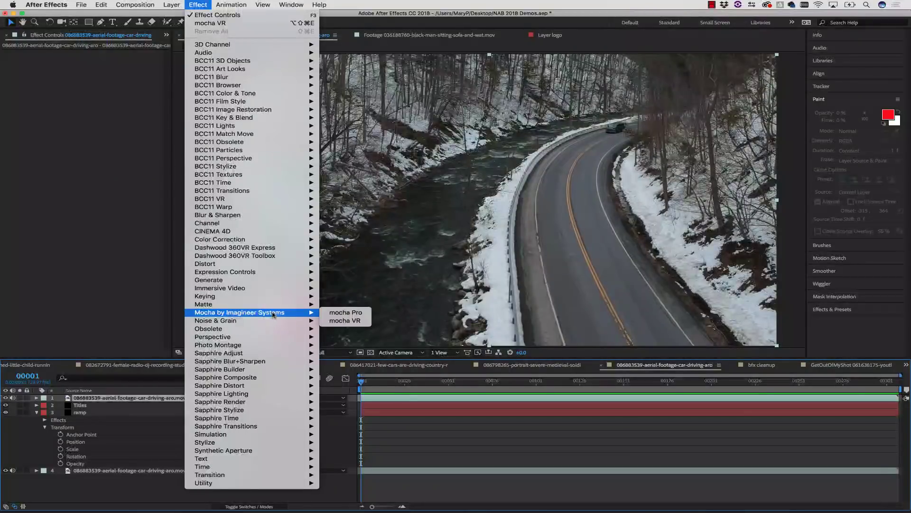
pyautogui.click(341, 315)
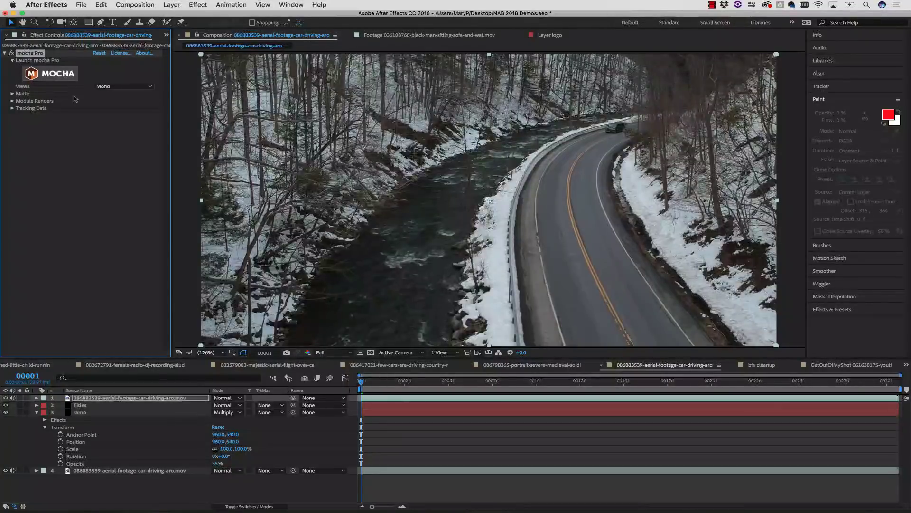
pyautogui.click(334, 352)
pyautogui.click(343, 398)
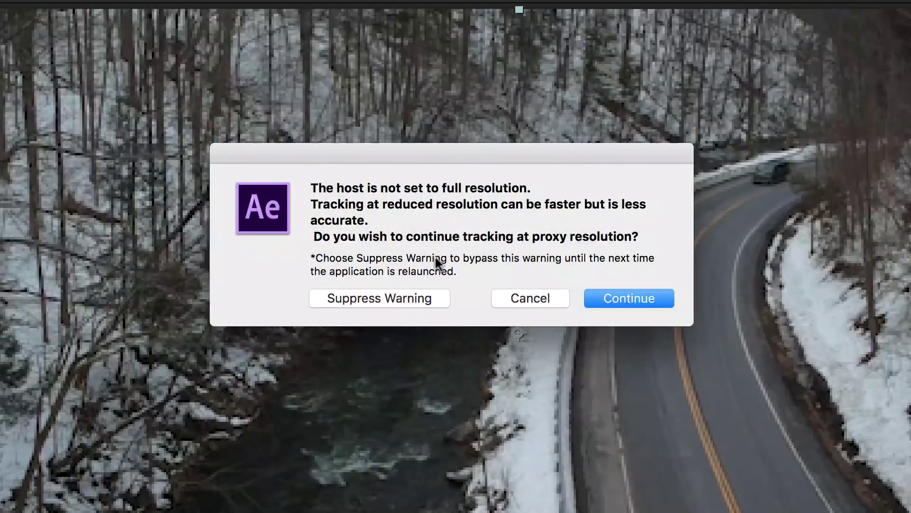
pyautogui.moveTo(316, 175); pyautogui.dragTo(609, 257)
pyautogui.click(541, 257)
pyautogui.click(530, 290)
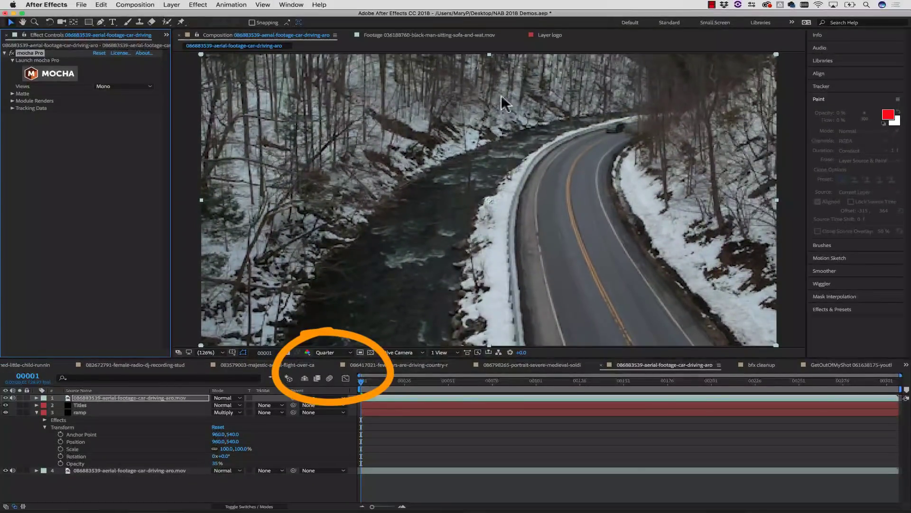
# Step: Set the composition preview resolution to Full and launch mocha Pro, continuing past its welcome screen
pyautogui.click(337, 353)
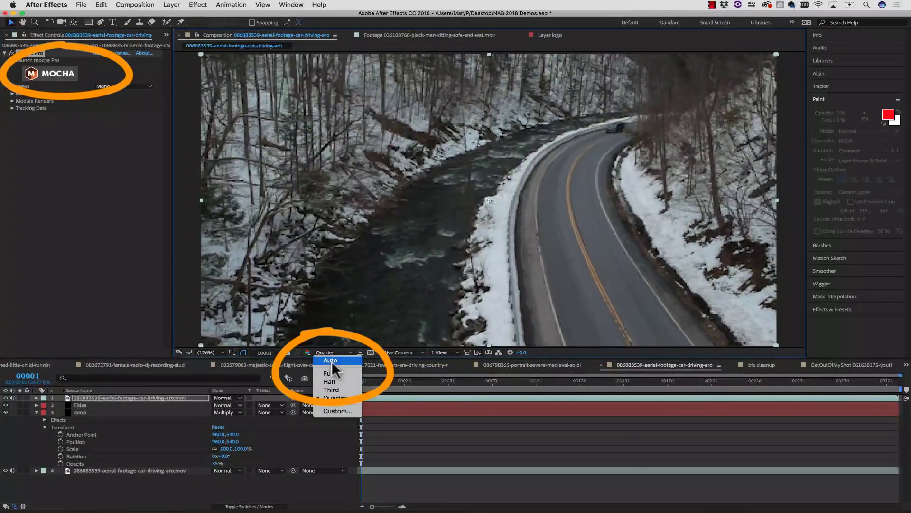
pyautogui.click(330, 373)
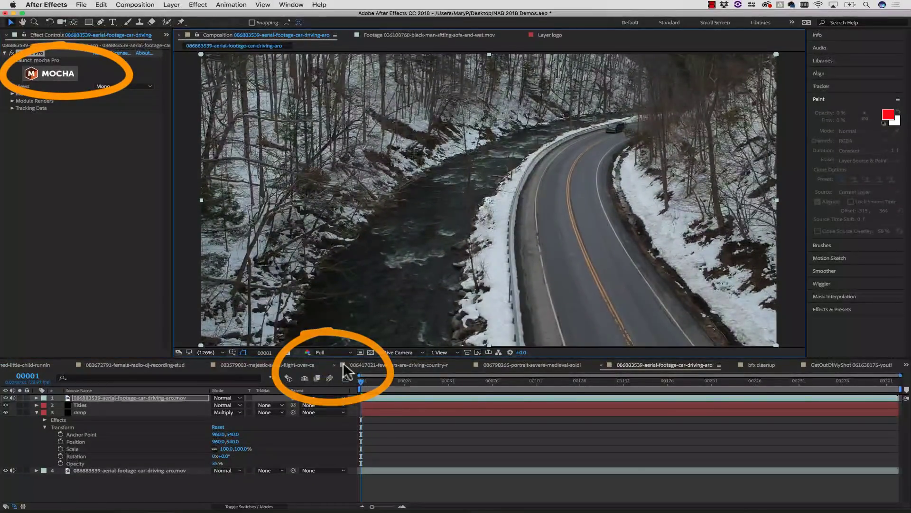
pyautogui.click(59, 75)
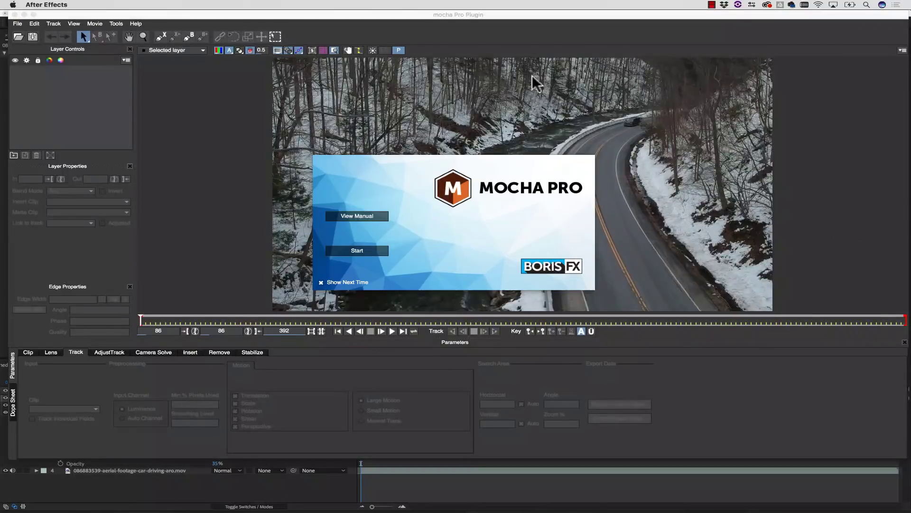
pyautogui.click(357, 250)
# Step: Draw a closed X-spline loosely around the car at frame 213
pyautogui.moveTo(138, 319)
pyautogui.mouseDown()
pyautogui.moveTo(474, 320)
pyautogui.moveTo(132, 301)
pyautogui.moveTo(465, 315)
pyautogui.moveTo(132, 315)
pyautogui.moveTo(457, 323)
pyautogui.mouseUp()
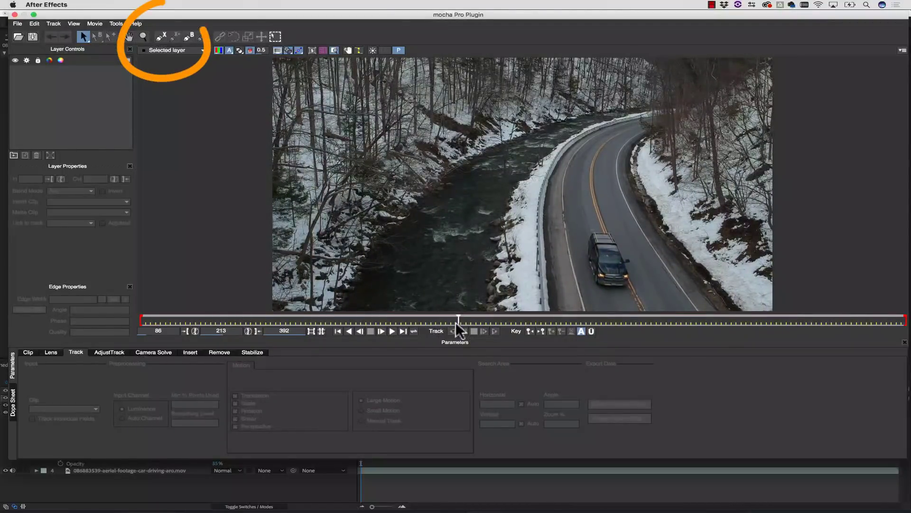
pyautogui.click(155, 37)
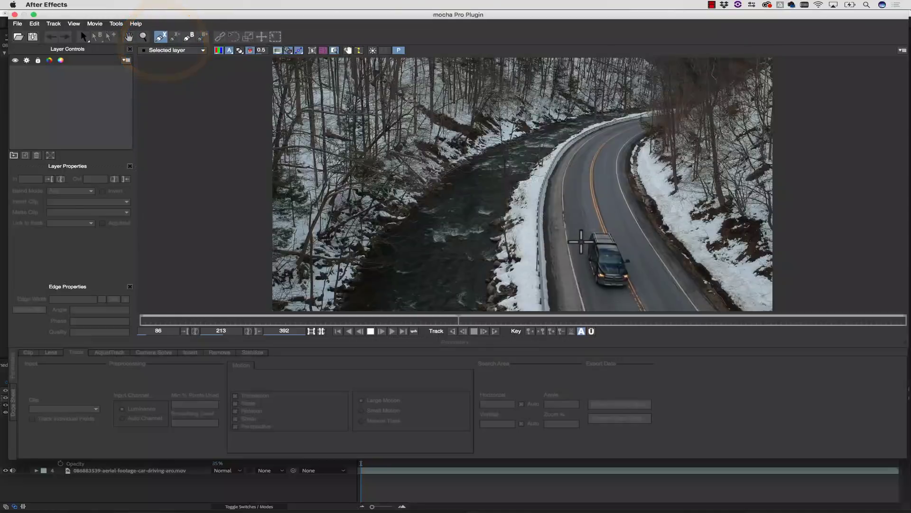
pyautogui.click(583, 237)
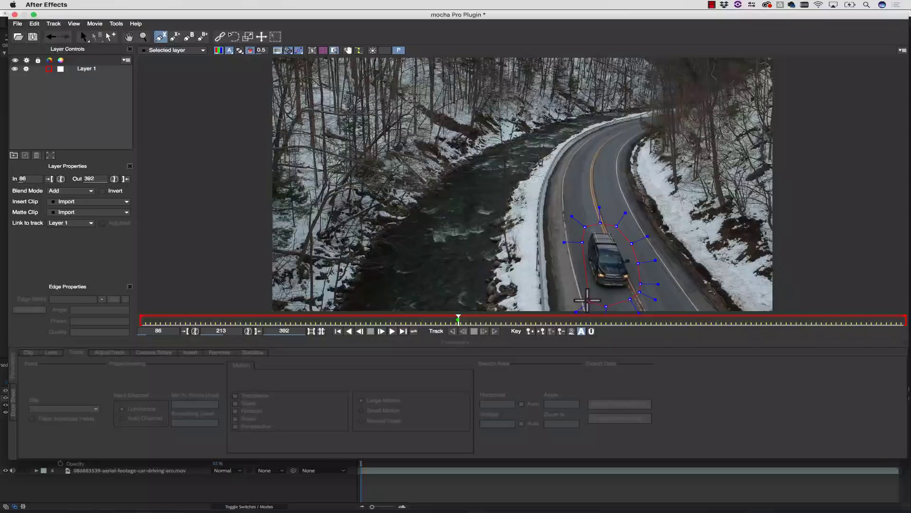
pyautogui.rightClick(573, 237)
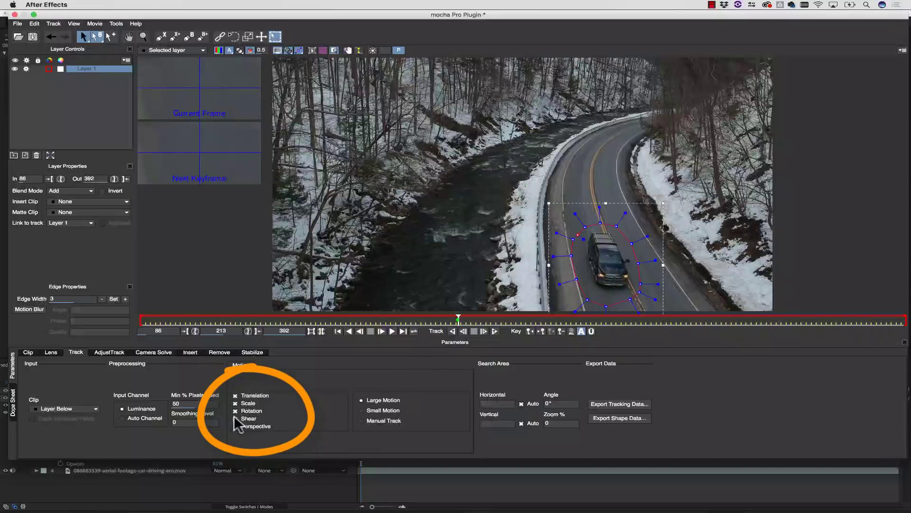
# Step: Track the car layer backwards to the clip's start, then forwards from frame 213 until the car leaves the picture
pyautogui.click(454, 330)
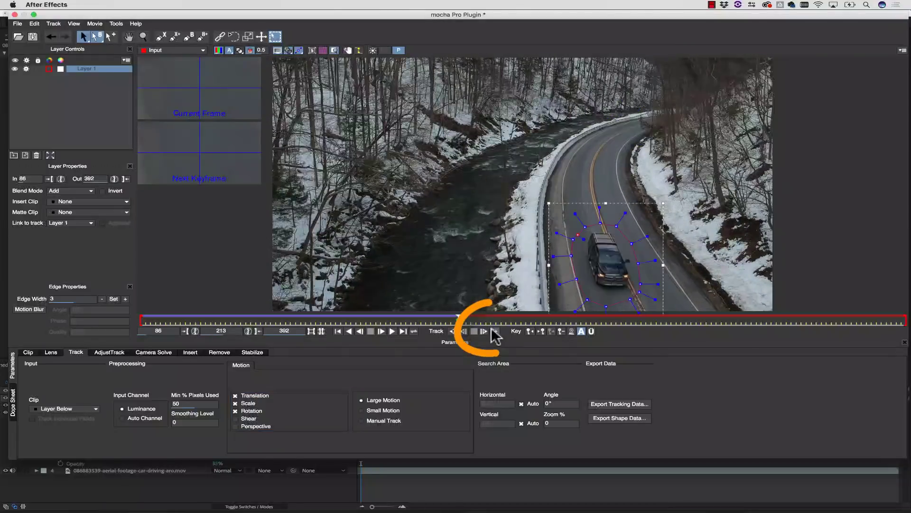
pyautogui.click(494, 331)
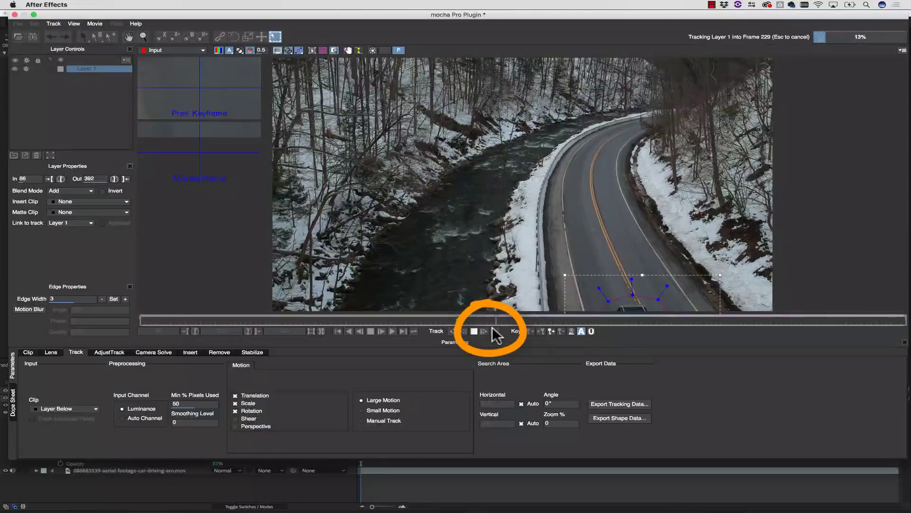
pyautogui.click(474, 331)
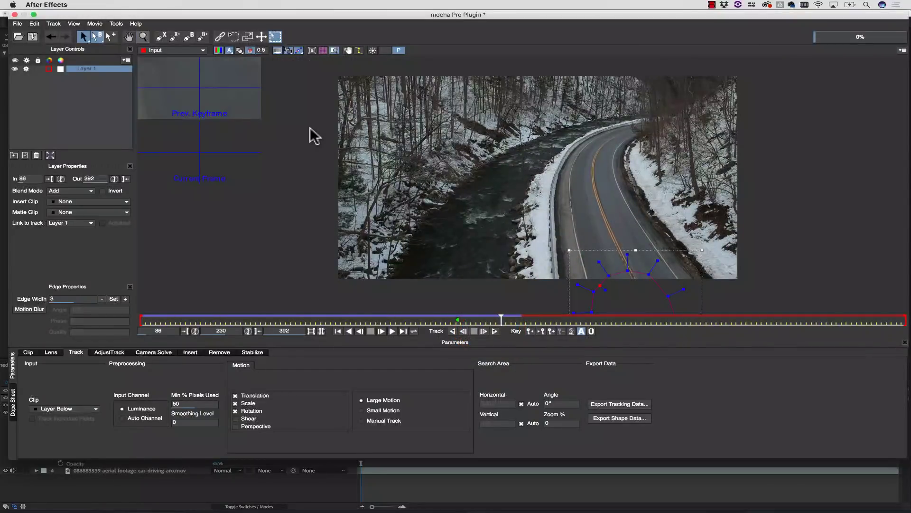
# Step: Reshape the upper edge of the car spline at frames 230 and 228 to follow the exiting car
pyautogui.moveTo(627, 270)
pyautogui.mouseDown()
pyautogui.moveTo(631, 281)
pyautogui.moveTo(610, 282)
pyautogui.moveTo(647, 285)
pyautogui.mouseUp()
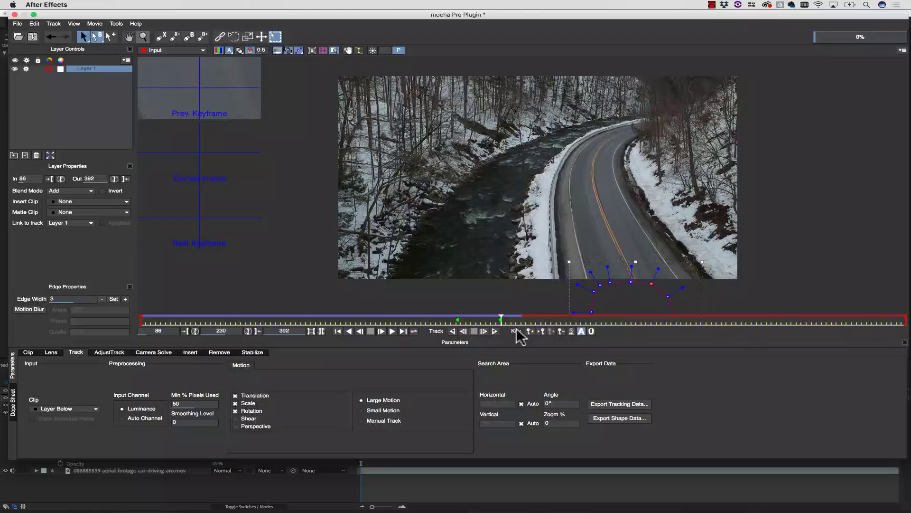
pyautogui.moveTo(499, 319); pyautogui.dragTo(495, 318)
pyautogui.moveTo(602, 247); pyautogui.dragTo(623, 266)
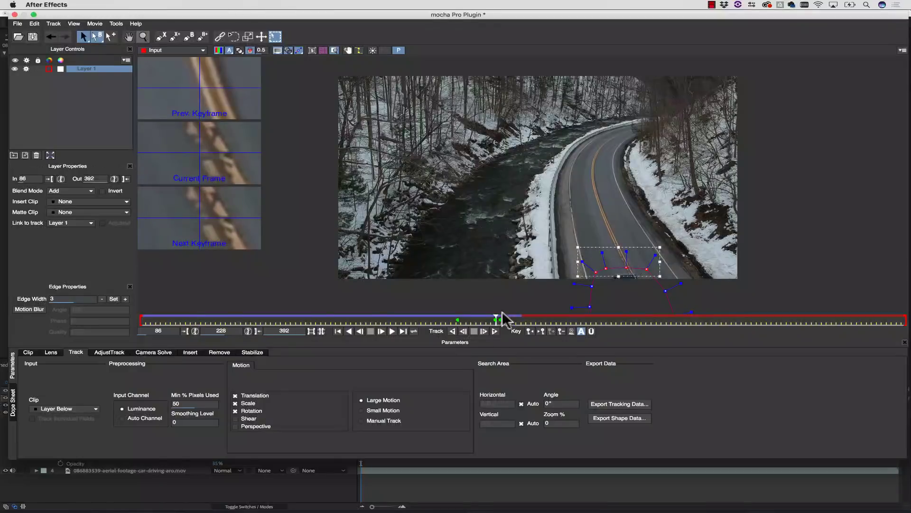
# Step: Activate quick stabilise mode with the view enlarged on the tracked car at frame 213
pyautogui.moveTo(492, 318); pyautogui.dragTo(455, 322)
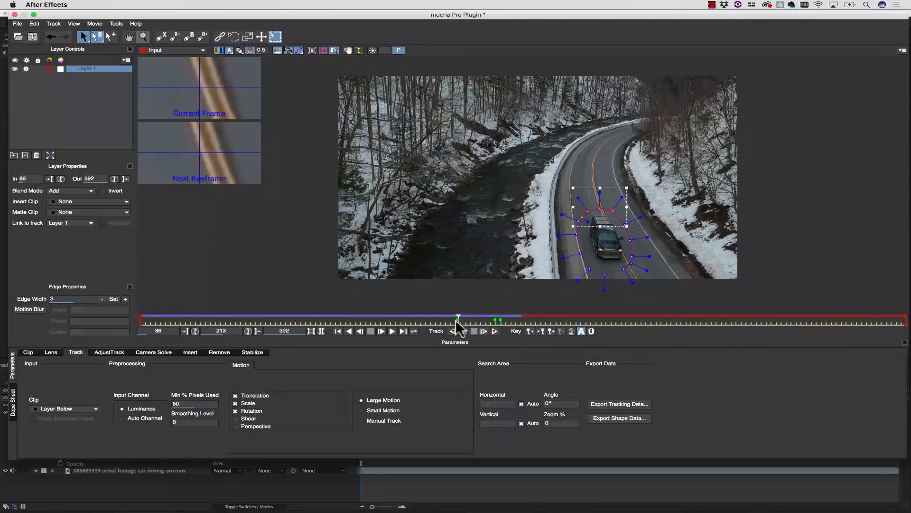
pyautogui.click(143, 37)
pyautogui.moveTo(776, 232); pyautogui.dragTo(538, 171)
pyautogui.press('x')
pyautogui.press('z')
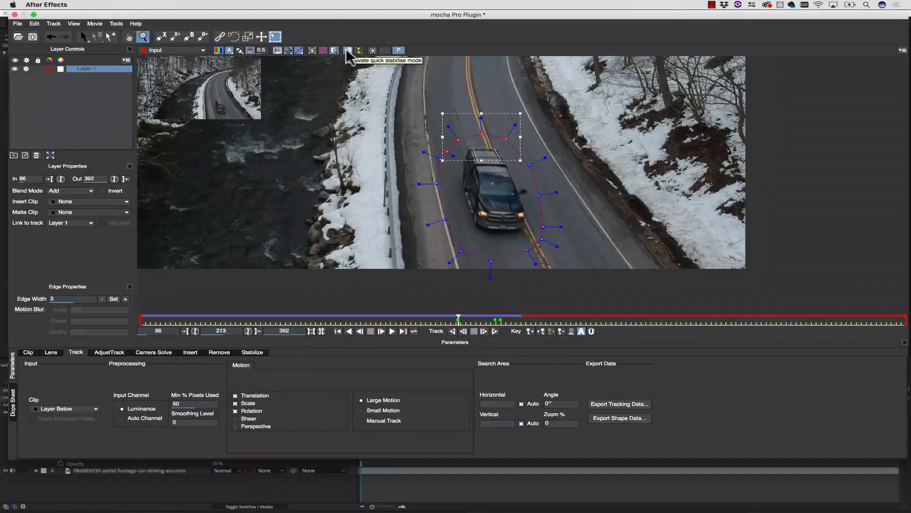
pyautogui.click(83, 36)
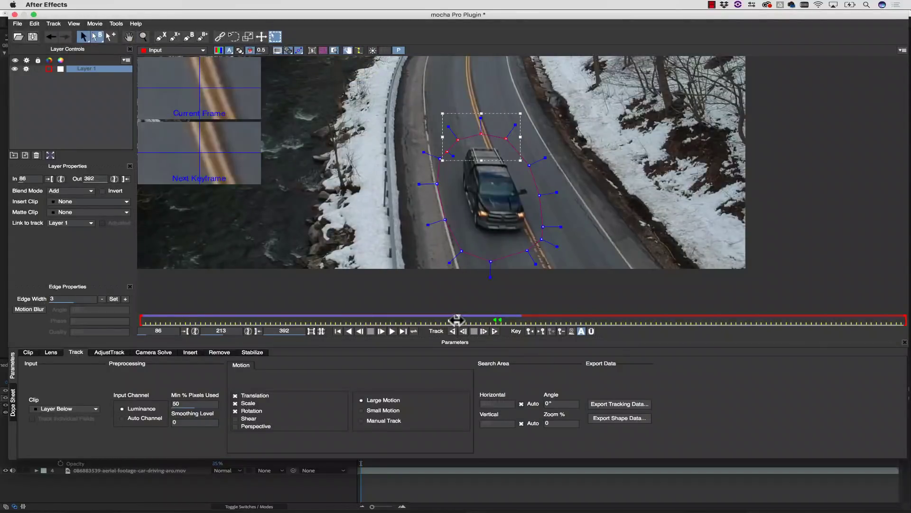
# Step: Reshape the car spline point by point at the clip's first frame so it loosely surrounds the car
pyautogui.moveTo(456, 318); pyautogui.dragTo(98, 291)
pyautogui.moveTo(515, 162); pyautogui.dragTo(546, 204)
pyautogui.moveTo(559, 187); pyautogui.dragTo(606, 175)
pyautogui.moveTo(536, 229); pyautogui.dragTo(561, 223)
pyautogui.moveTo(490, 128); pyautogui.dragTo(496, 156)
pyautogui.moveTo(513, 136); pyautogui.dragTo(530, 146)
pyautogui.moveTo(465, 132); pyautogui.dragTo(437, 183)
pyautogui.moveTo(440, 209); pyautogui.dragTo(421, 224)
pyautogui.moveTo(452, 243); pyautogui.dragTo(428, 256)
pyautogui.moveTo(480, 257); pyautogui.dragTo(519, 259)
# Step: Adjust the car spline's control points at frame 102 to leave room around the car's front and the guardrail side
pyautogui.moveTo(144, 321); pyautogui.dragTo(181, 321)
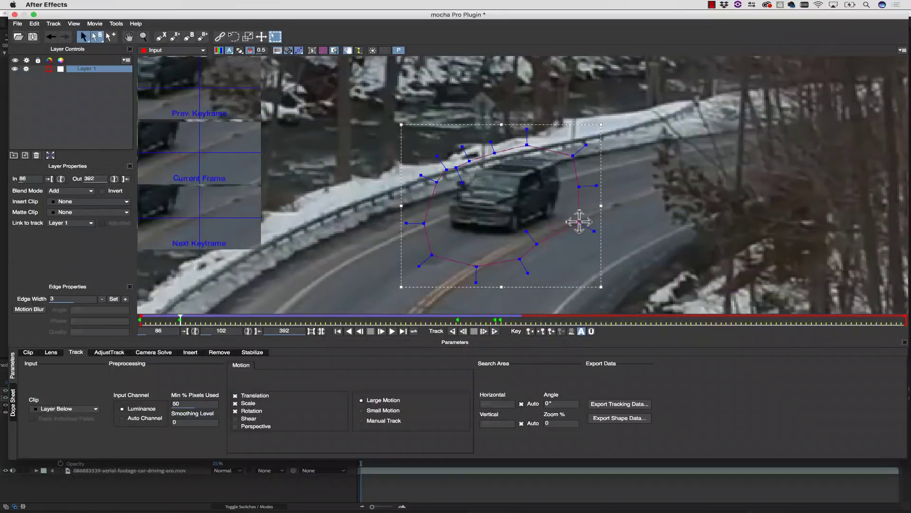
pyautogui.moveTo(470, 277); pyautogui.dragTo(469, 279)
pyautogui.moveTo(432, 255); pyautogui.dragTo(407, 265)
pyautogui.moveTo(424, 223); pyautogui.dragTo(414, 216)
pyautogui.moveTo(456, 168); pyautogui.dragTo(466, 161)
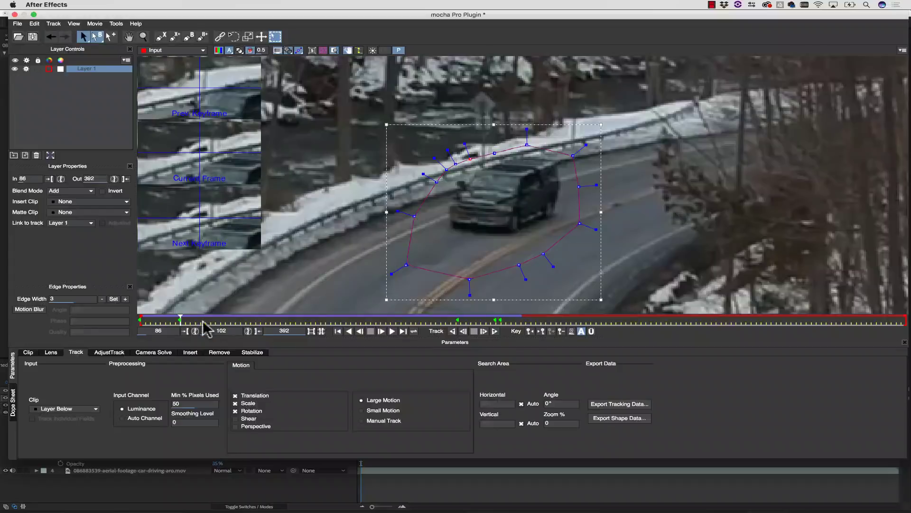
# Step: Extend the lower edge of the car spline at frame 159 to give more room in front of the car
pyautogui.moveTo(200, 324); pyautogui.dragTo(323, 323)
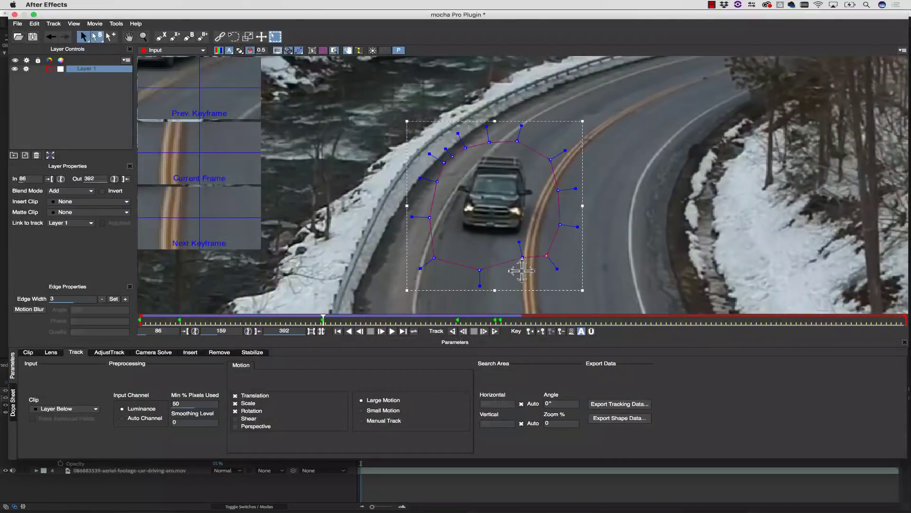
pyautogui.moveTo(522, 257); pyautogui.dragTo(474, 288)
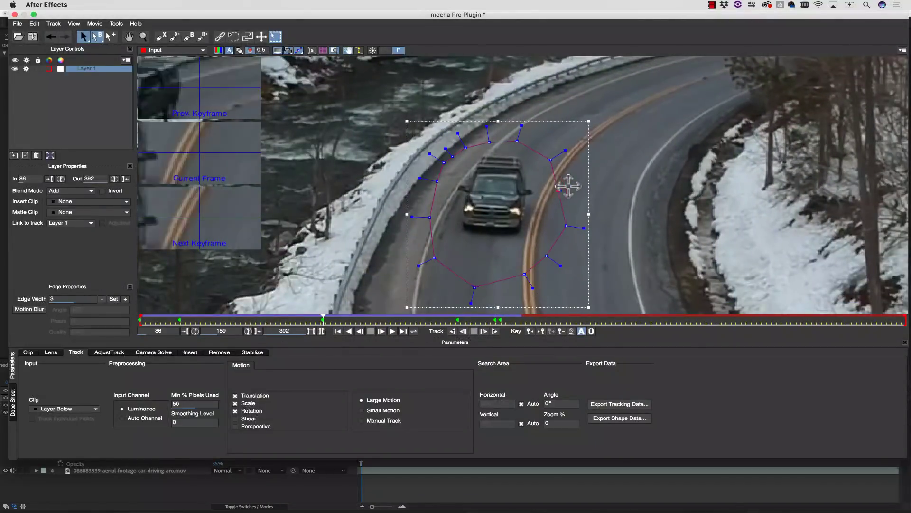
# Step: Play the clip from frame 113 to check the spline around the car, stop at frame 164, and turn off quick stabilise mode
pyautogui.moveTo(322, 321); pyautogui.dragTo(209, 317)
pyautogui.press('z')
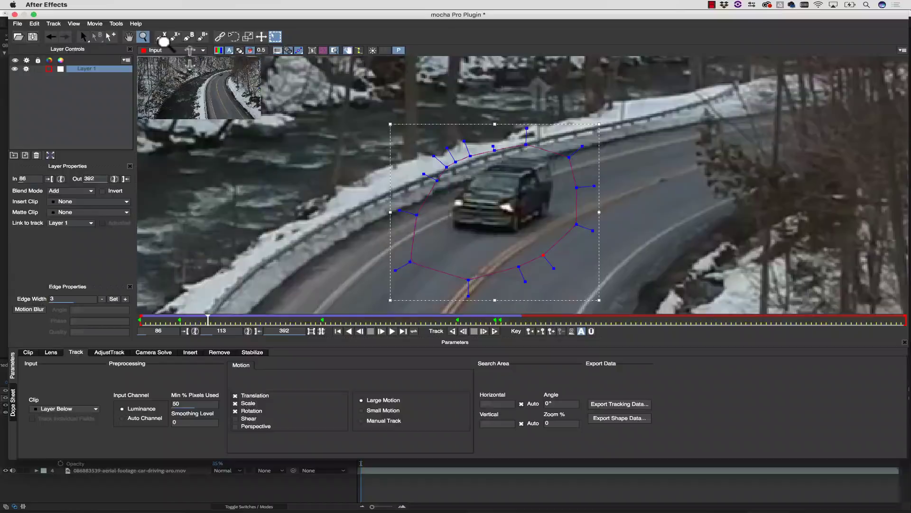
pyautogui.moveTo(397, 112); pyautogui.dragTo(475, 164)
pyautogui.press('space')
pyautogui.press('x')
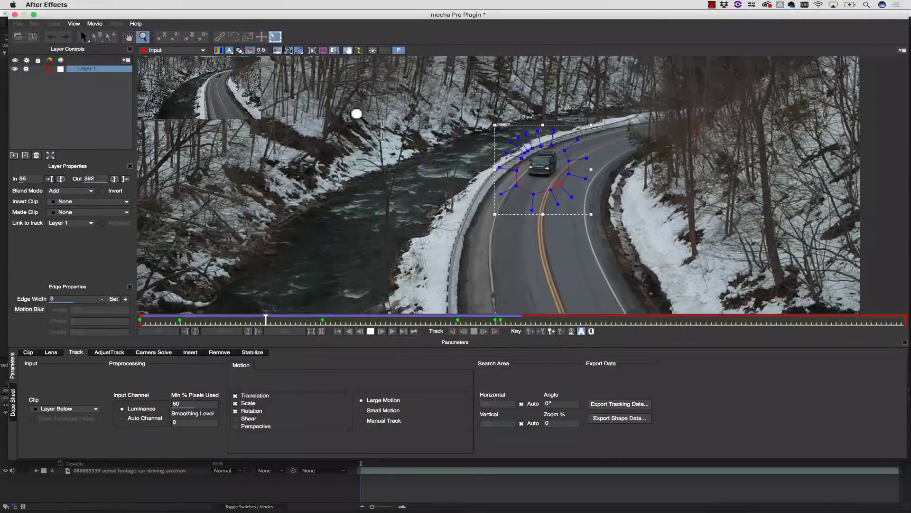
pyautogui.moveTo(362, 112); pyautogui.dragTo(373, 170)
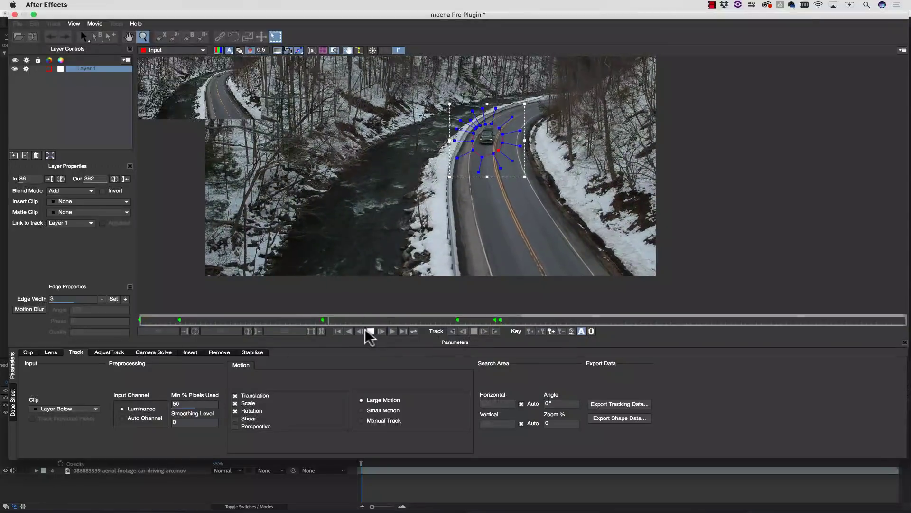
pyautogui.click(370, 330)
pyautogui.click(348, 50)
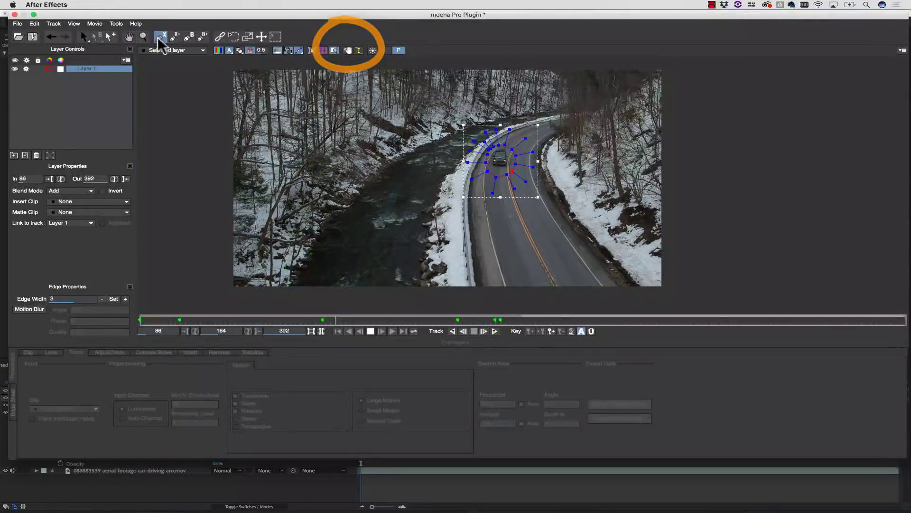
# Step: Draw a closed X-spline on a new layer around the whole road at frame 164, extending beyond the image's lower edge
pyautogui.click(161, 36)
pyautogui.click(565, 101)
pyautogui.click(559, 116)
pyautogui.click(555, 135)
pyautogui.click(570, 144)
pyautogui.click(530, 153)
pyautogui.click(545, 169)
pyautogui.click(654, 304)
pyautogui.click(473, 300)
pyautogui.click(466, 216)
pyautogui.click(469, 189)
pyautogui.click(474, 165)
pyautogui.click(488, 142)
pyautogui.rightClick(514, 125)
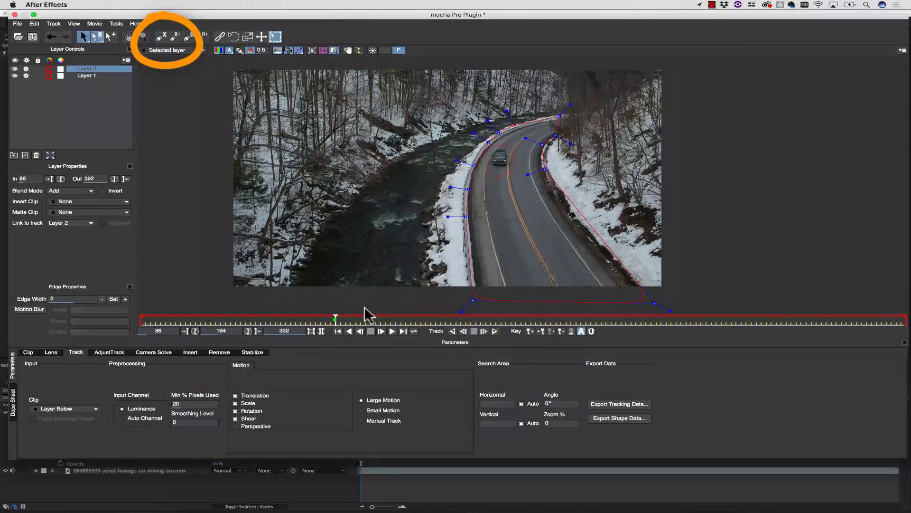
# Step: Enable perspective motion for the road layer and roughly fit its planar surface corners to the road
pyautogui.click(236, 426)
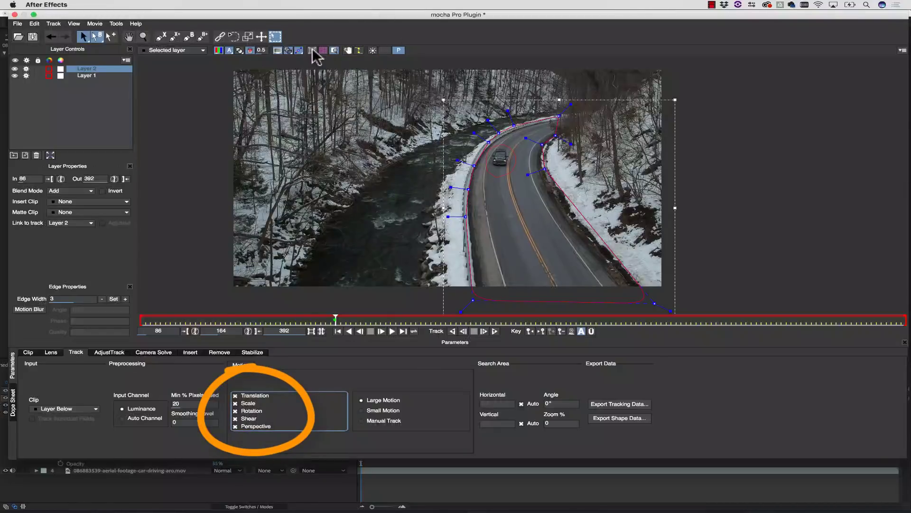
pyautogui.click(312, 50)
pyautogui.moveTo(601, 130)
pyautogui.mouseDown()
pyautogui.moveTo(542, 139)
pyautogui.moveTo(553, 141)
pyautogui.mouseUp()
pyautogui.moveTo(553, 280); pyautogui.dragTo(546, 249)
# Step: Show the planar grid and refine the surface corners so the grid follows the road's perspective
pyautogui.click(323, 50)
pyautogui.moveTo(488, 141); pyautogui.dragTo(489, 142)
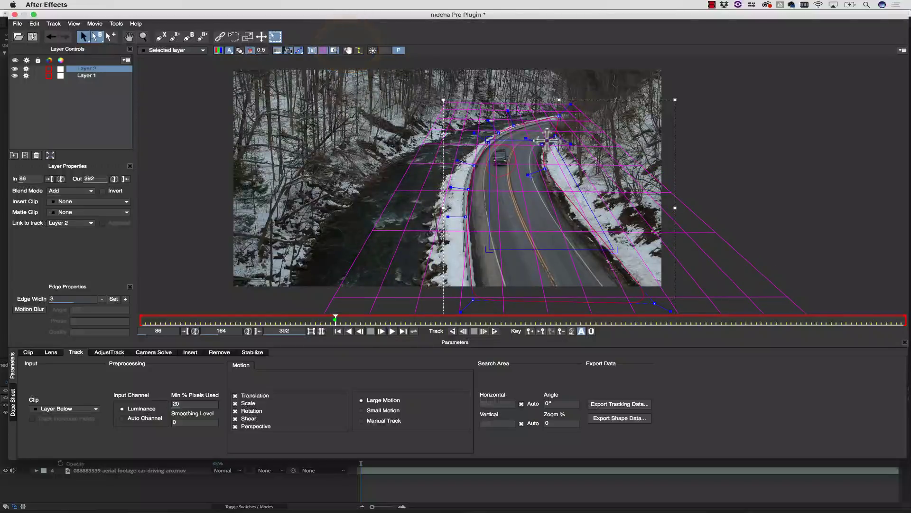
pyautogui.moveTo(549, 139); pyautogui.dragTo(540, 145)
pyautogui.moveTo(607, 242); pyautogui.dragTo(587, 245)
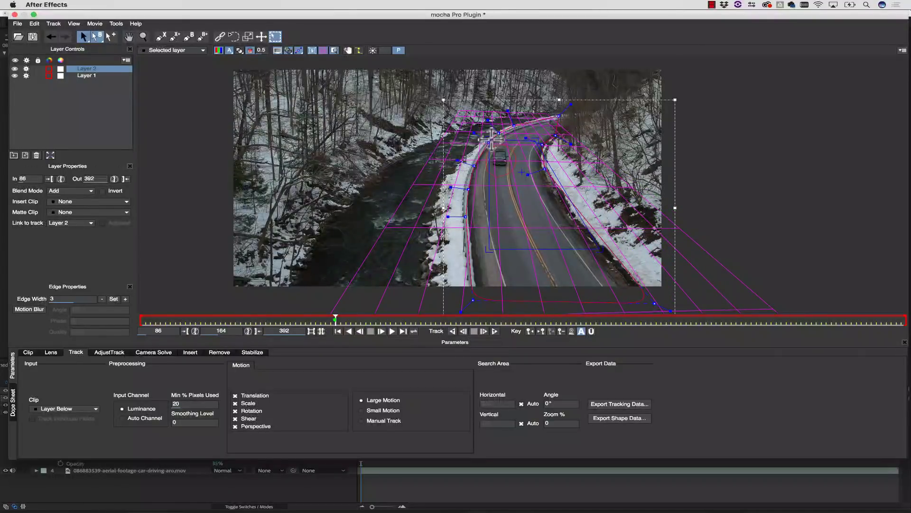
# Step: Rename the road layer "background" and the car layer "car remove", and place the background layer beneath the car remove layer
pyautogui.moveTo(489, 141); pyautogui.dragTo(489, 141)
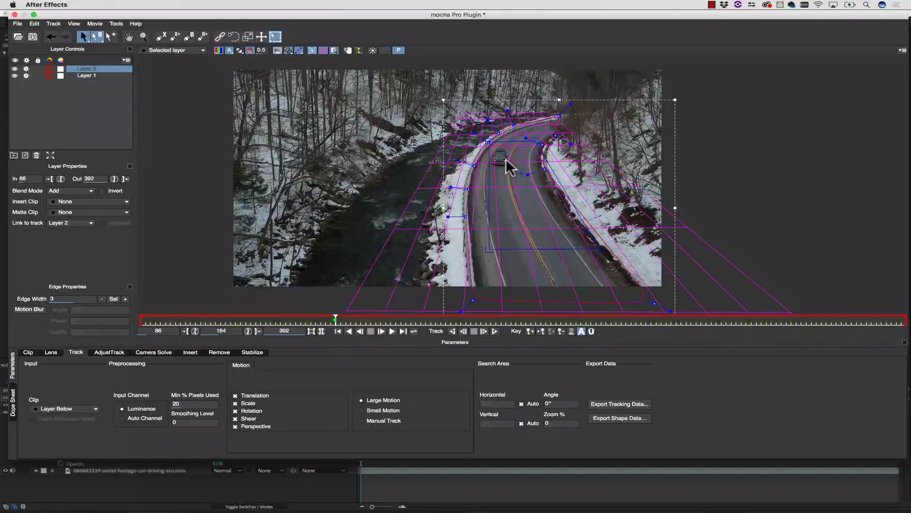
pyautogui.doubleClick(83, 68)
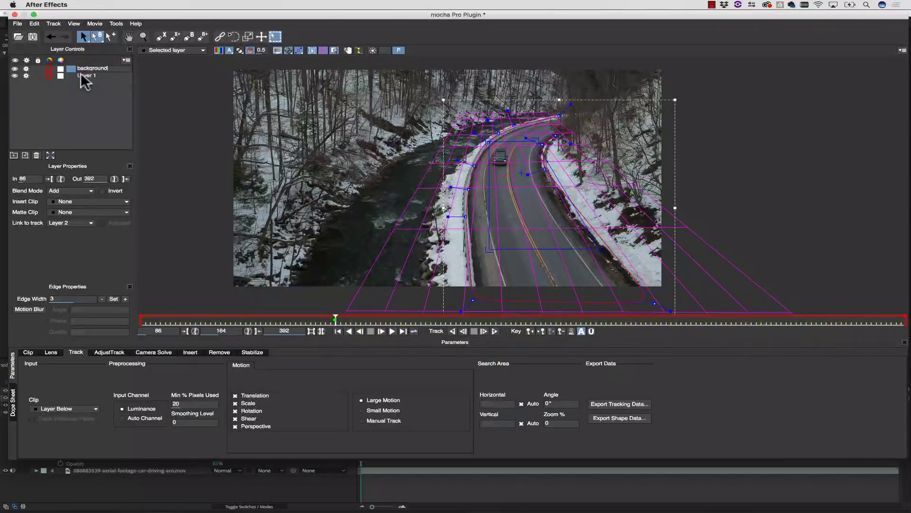
pyautogui.doubleClick(82, 75)
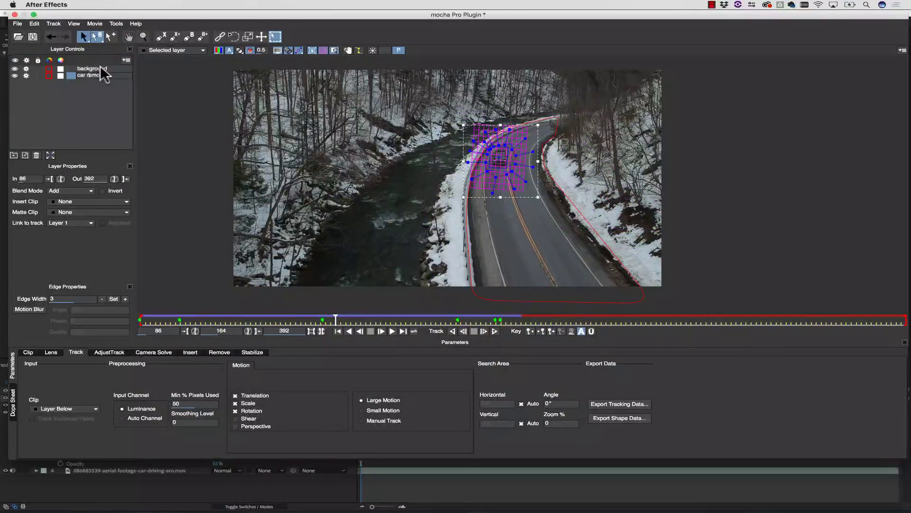
pyautogui.moveTo(100, 67); pyautogui.dragTo(101, 78)
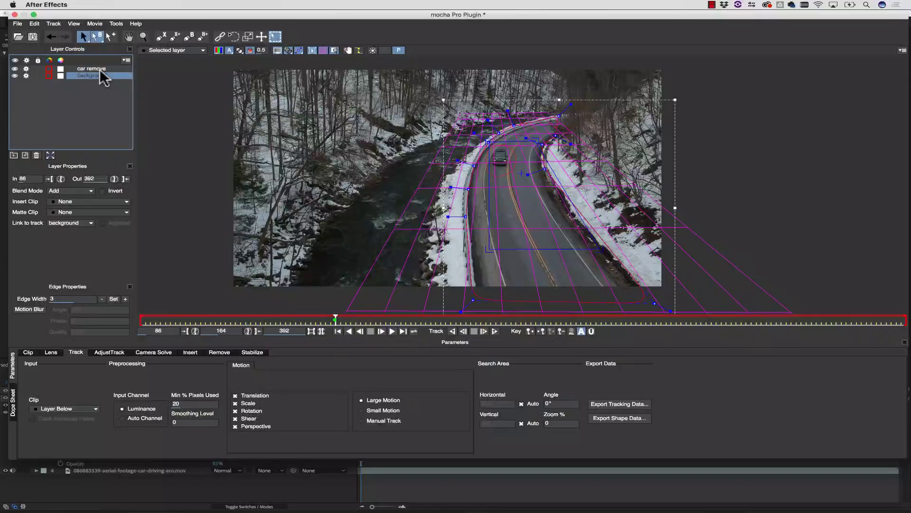
# Step: Turn off processing for the car remove layer and track the background layer backwards with perspective motion included
pyautogui.click(99, 69)
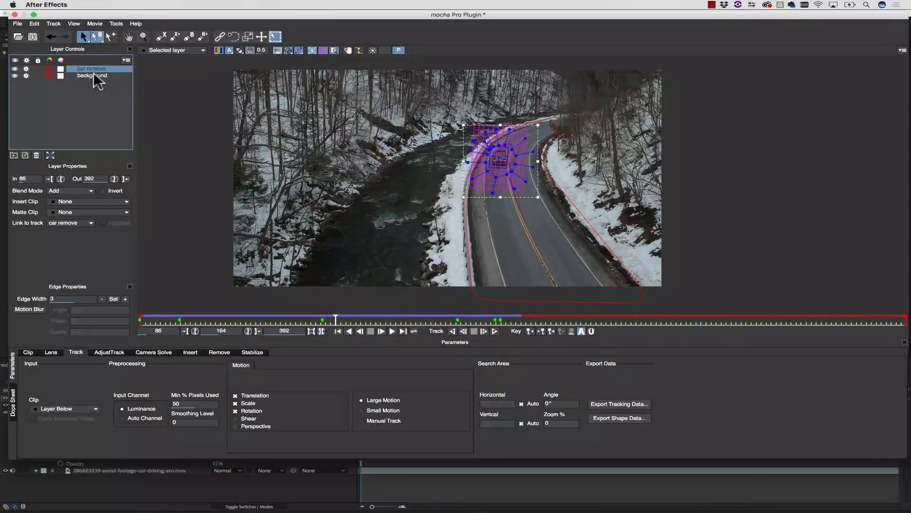
pyautogui.moveTo(92, 69)
pyautogui.mouseDown()
pyautogui.moveTo(102, 77)
pyautogui.moveTo(96, 67)
pyautogui.mouseUp()
pyautogui.keyDown('shift'); pyautogui.click(89, 75); pyautogui.keyUp('shift')
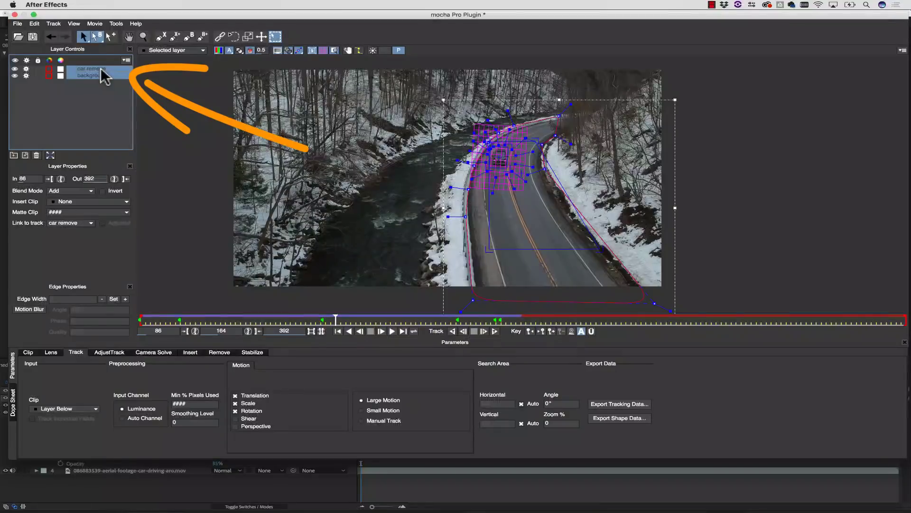
pyautogui.click(98, 75)
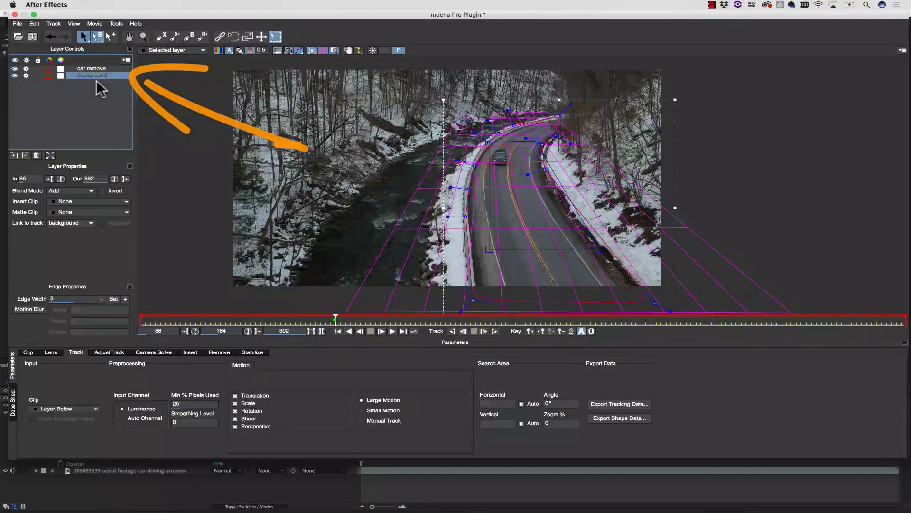
pyautogui.click(96, 69)
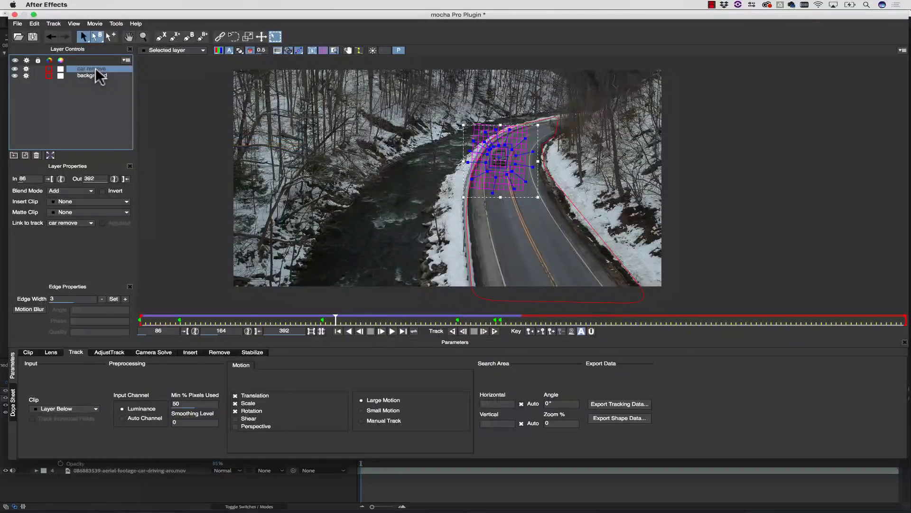
pyautogui.click(95, 75)
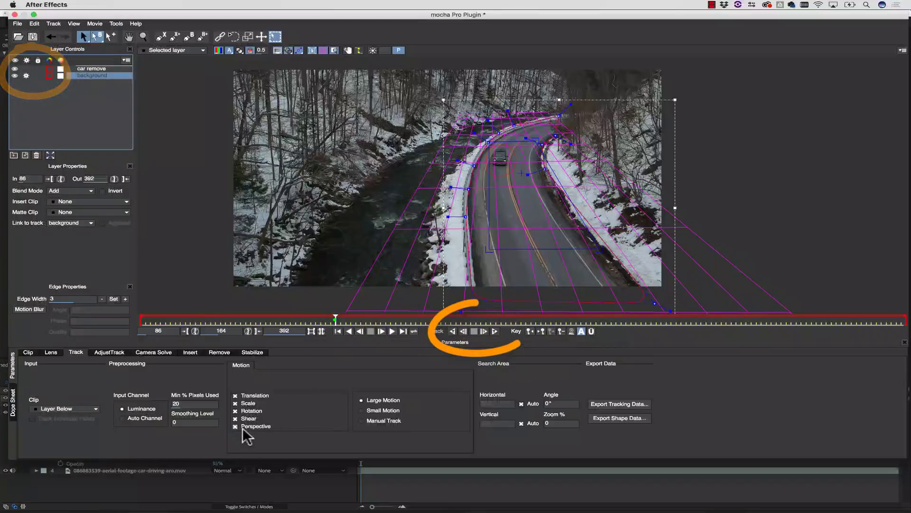
pyautogui.click(451, 331)
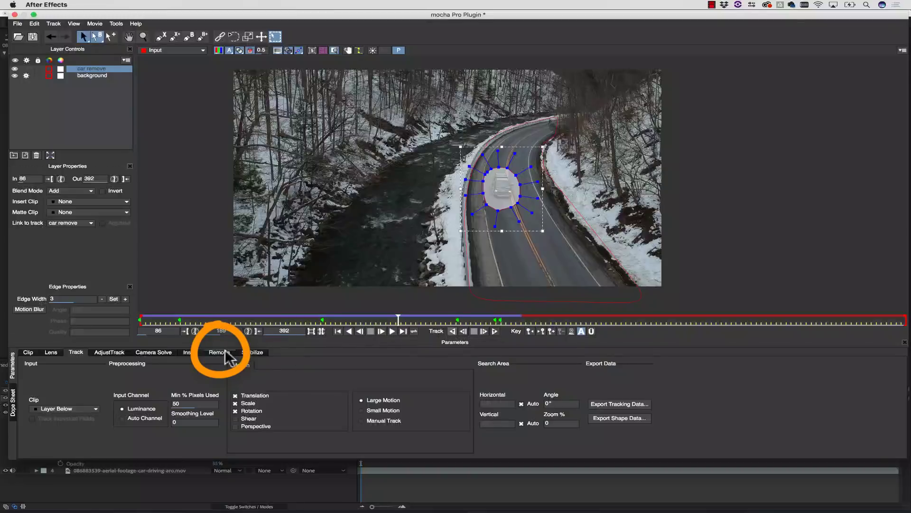
# Step: Render the car removal at frame 189 with Auto Step enabled, and inspect the result with the layer overlays hidden
pyautogui.click(223, 353)
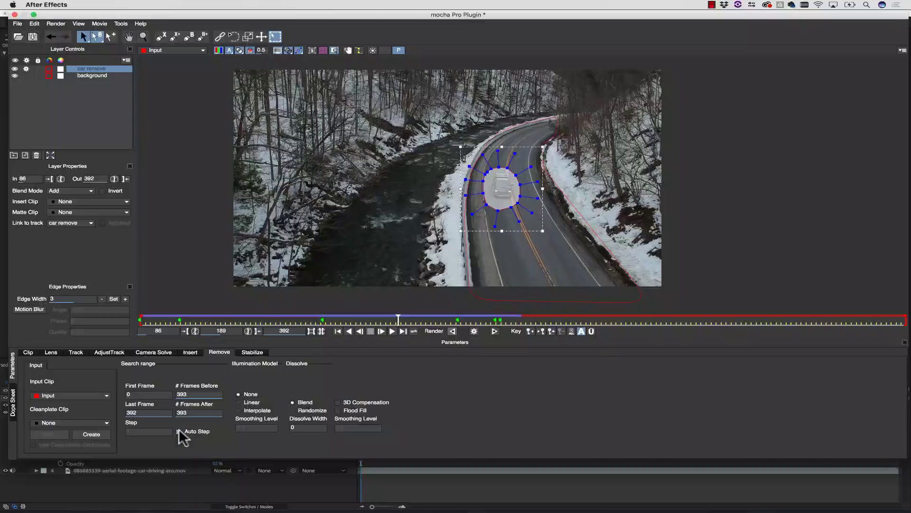
pyautogui.click(179, 431)
pyautogui.click(198, 432)
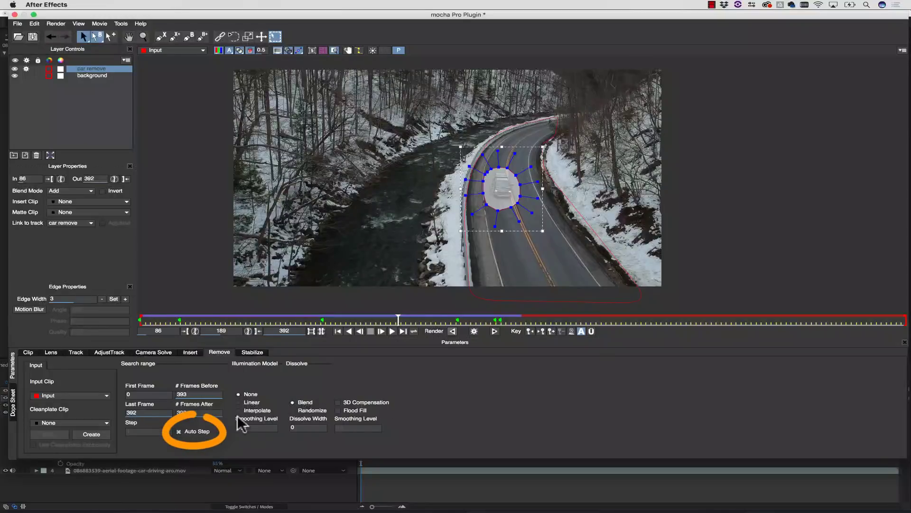
pyautogui.click(474, 331)
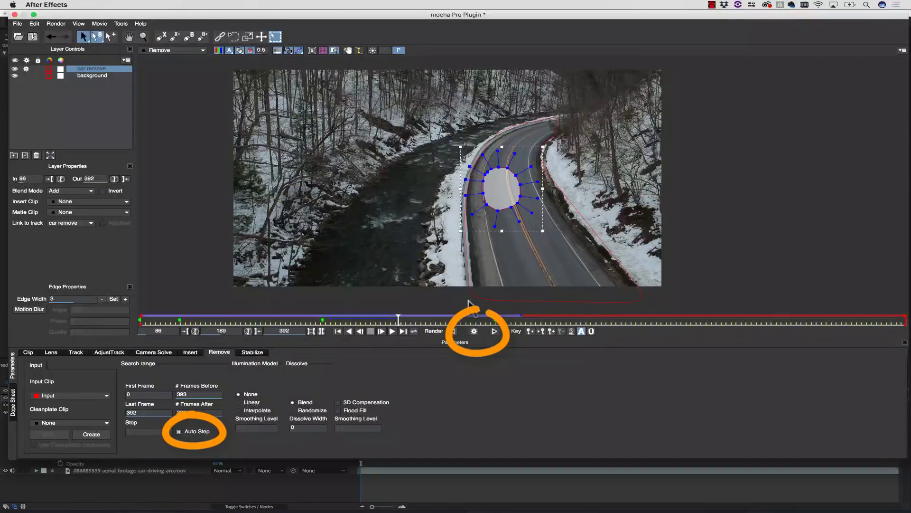
pyautogui.click(240, 49)
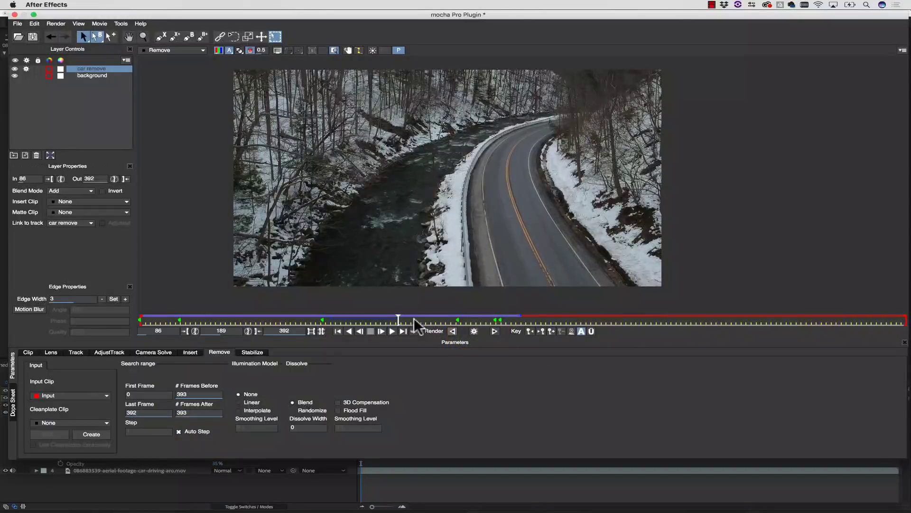
pyautogui.moveTo(396, 320)
pyautogui.mouseDown()
pyautogui.moveTo(406, 320)
pyautogui.moveTo(361, 322)
pyautogui.mouseUp()
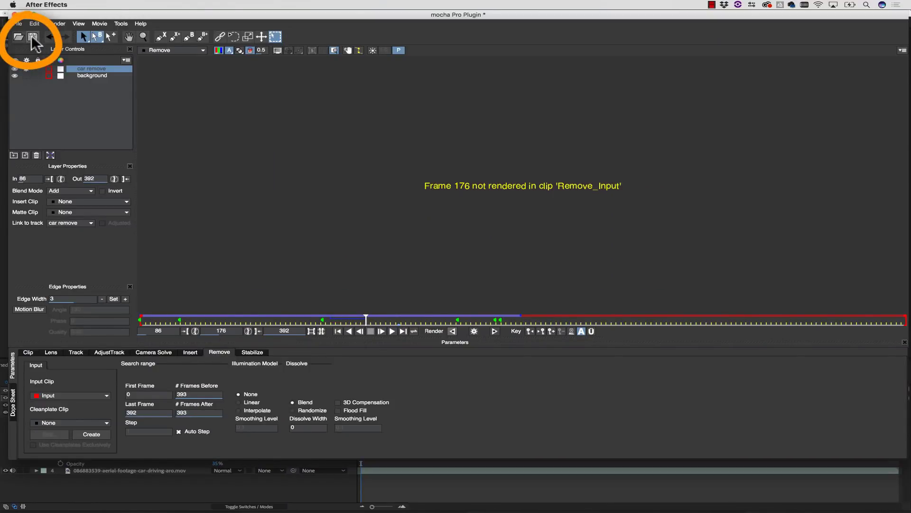
# Step: Save the mocha project, switch back to After Effects, and enable rendering of the Remove module on the clip's mocha Pro effect
pyautogui.click(31, 38)
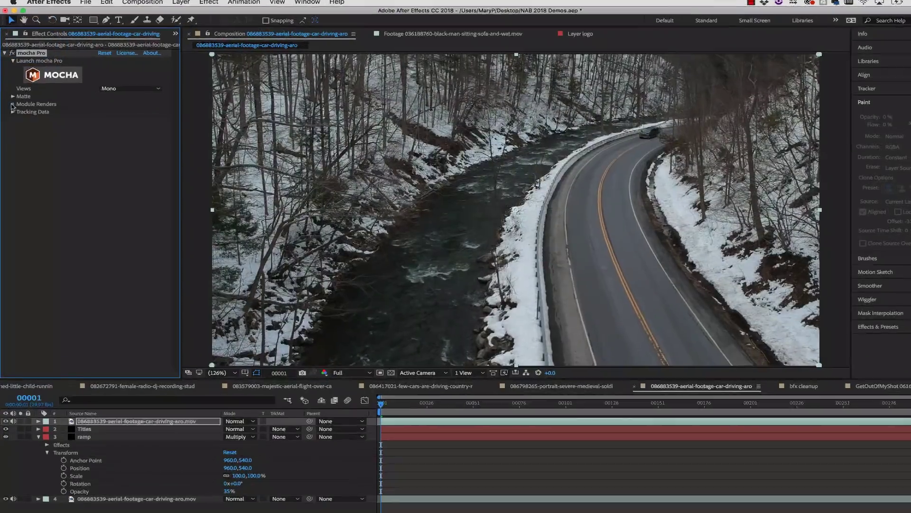
pyautogui.click(13, 101)
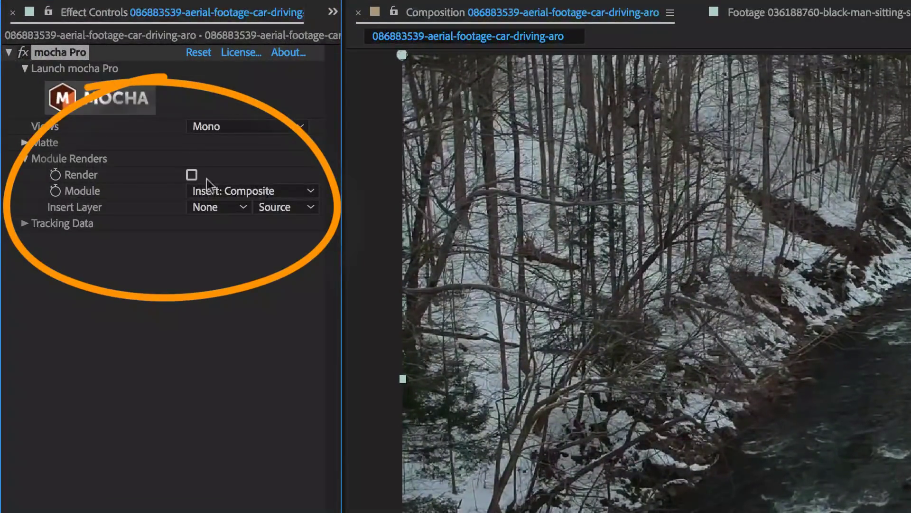
pyautogui.click(224, 191)
pyautogui.click(233, 245)
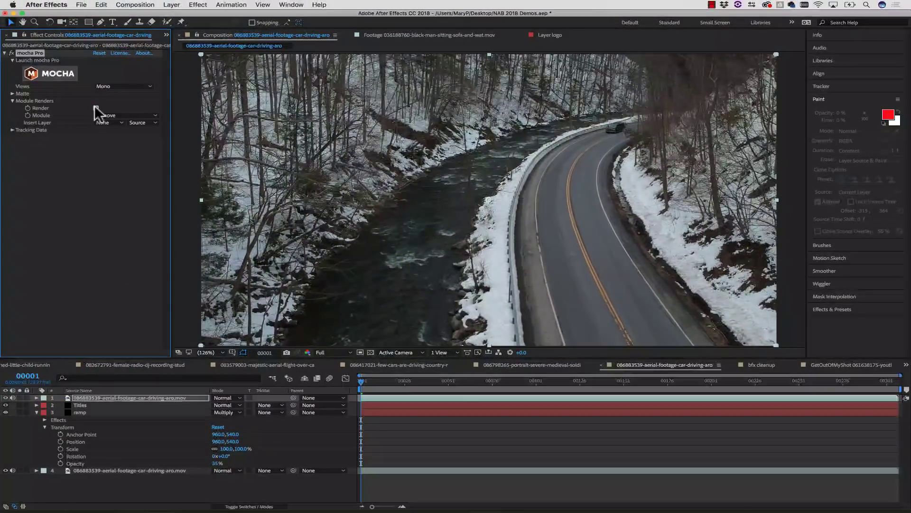
pyautogui.click(96, 108)
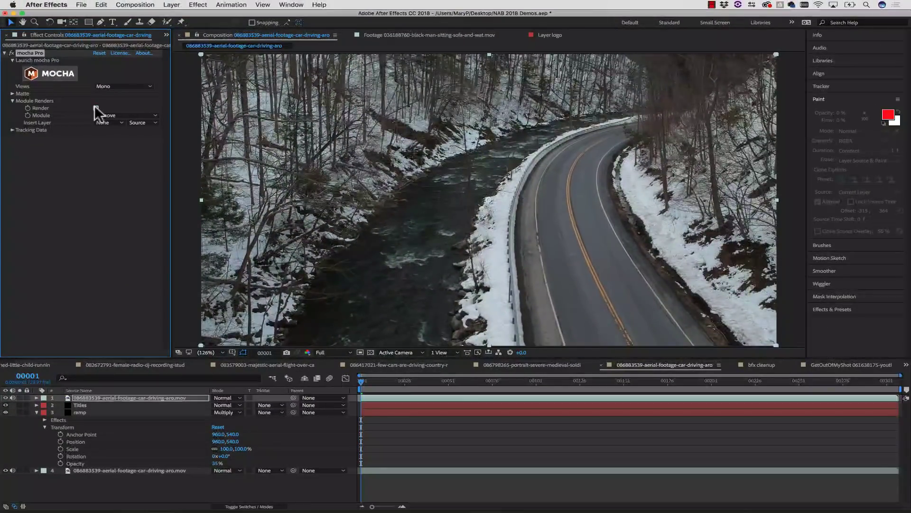